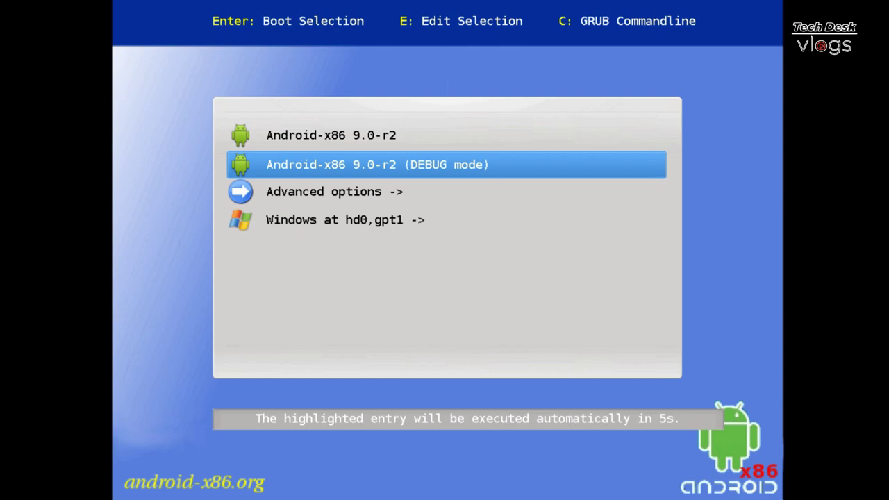
- Boot the "Windows at hd0,gpt1" entry instead of Android-x86 9.0-r2
key(Down)
key(Down)
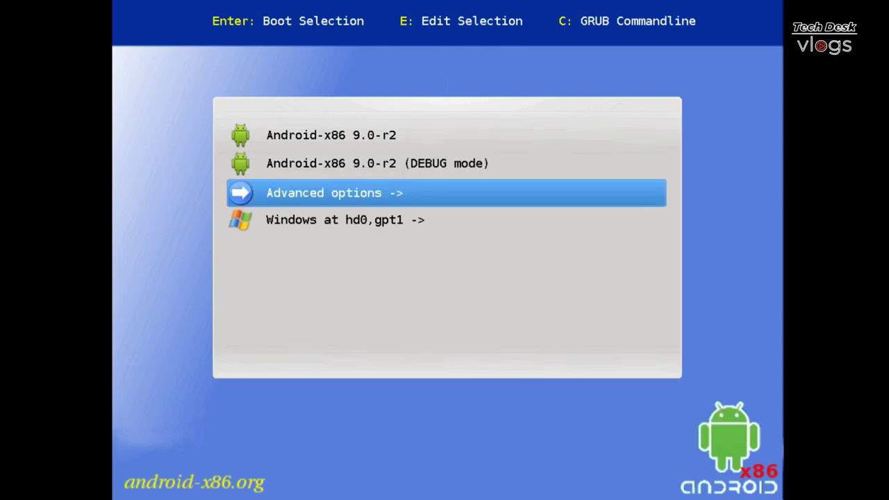
key(Return)
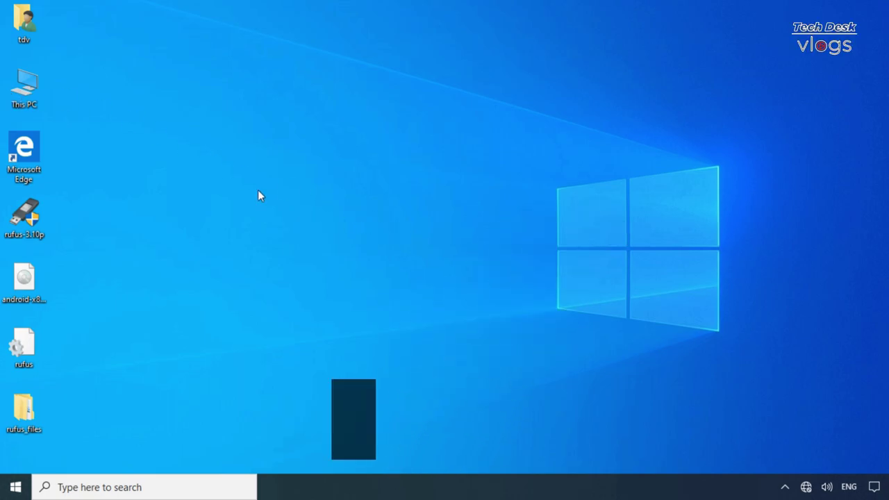
- Open This PC and eject the Android-x86 9.0-r2 USB drive (O:) and the DVD in drive D:
click(30, 88)
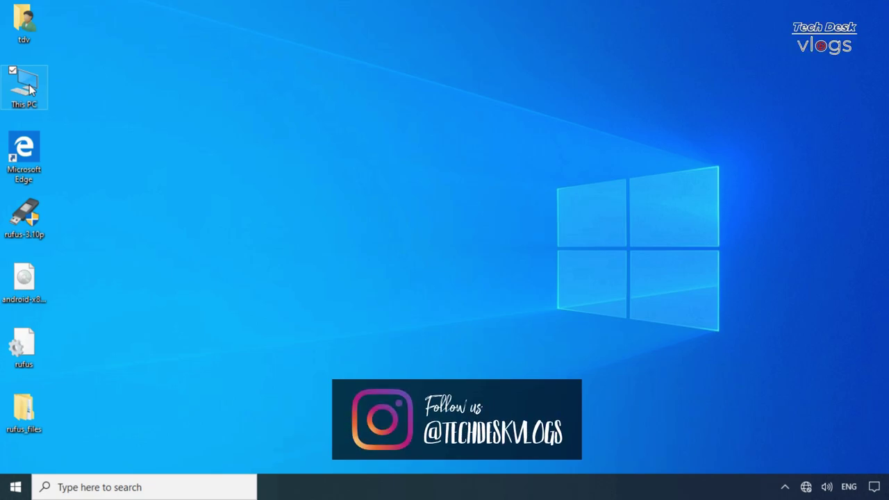
double_click(30, 88)
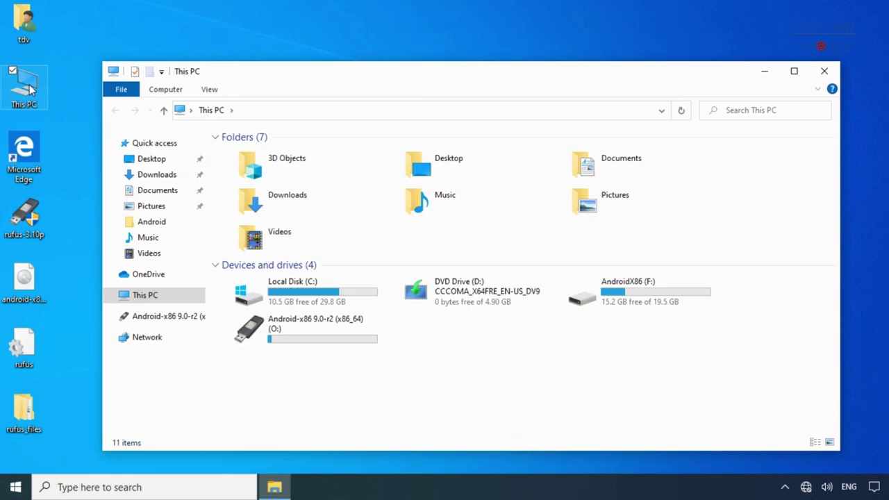
click(332, 329)
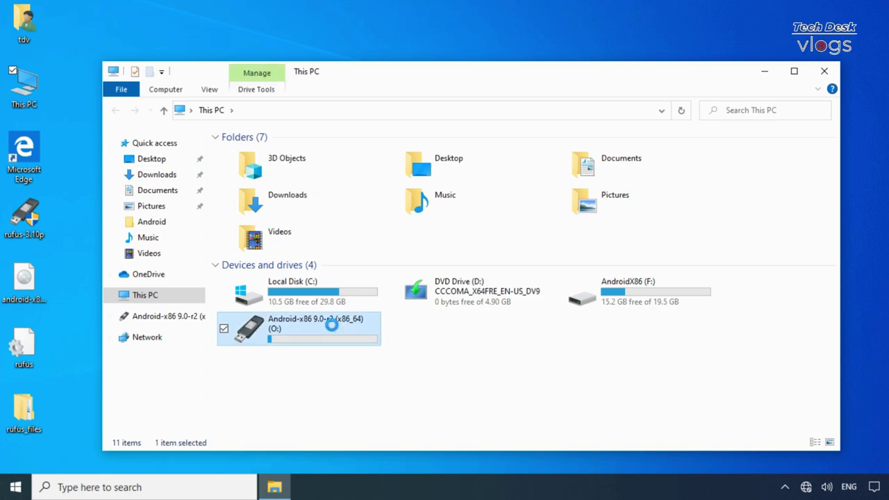
right_click(332, 329)
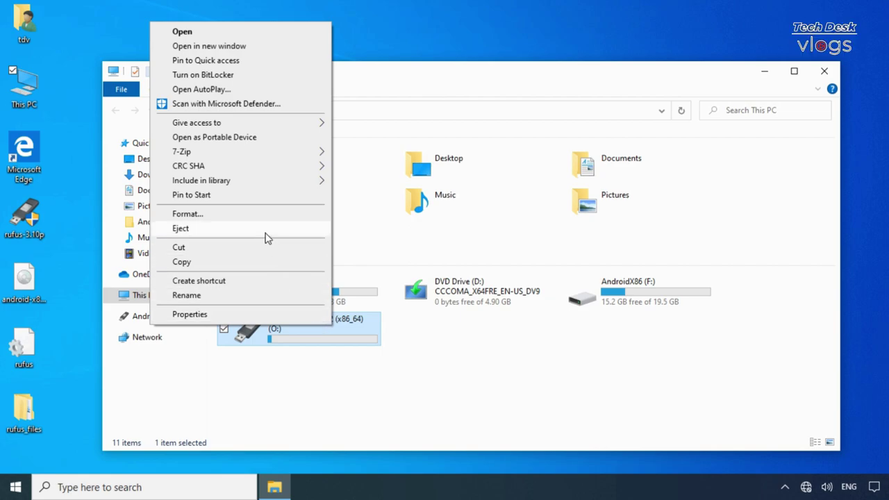
click(265, 234)
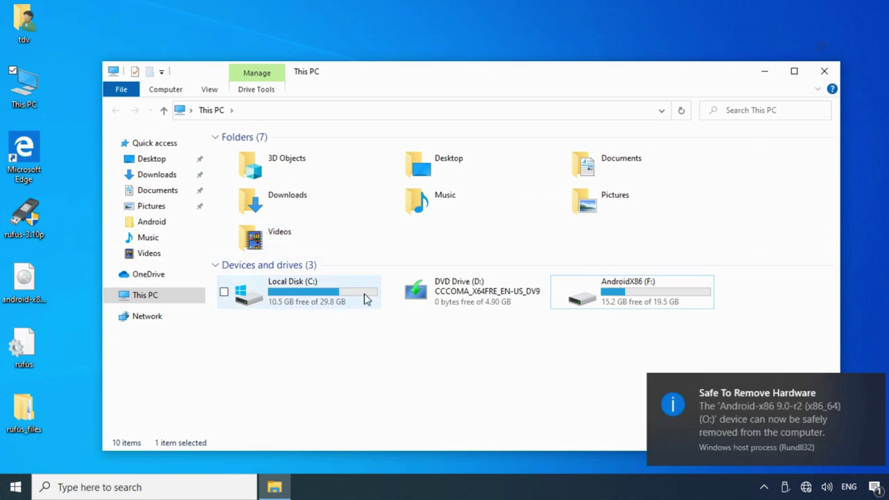
right_click(445, 307)
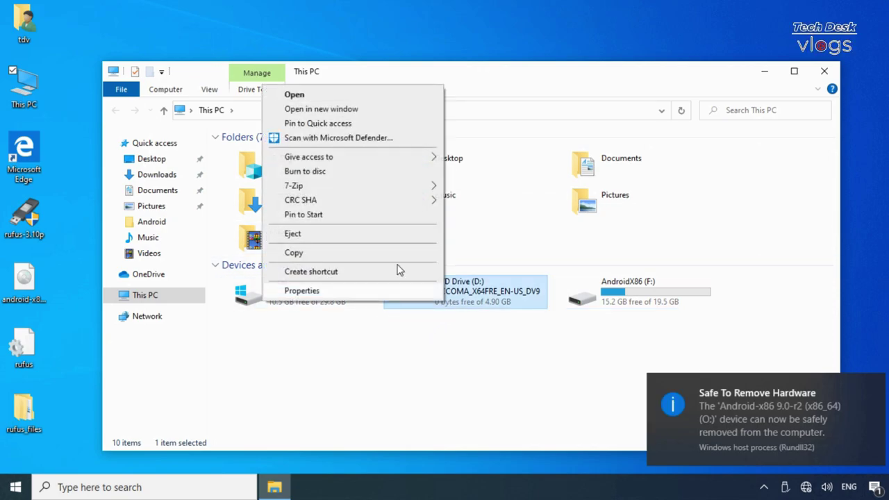
click(333, 235)
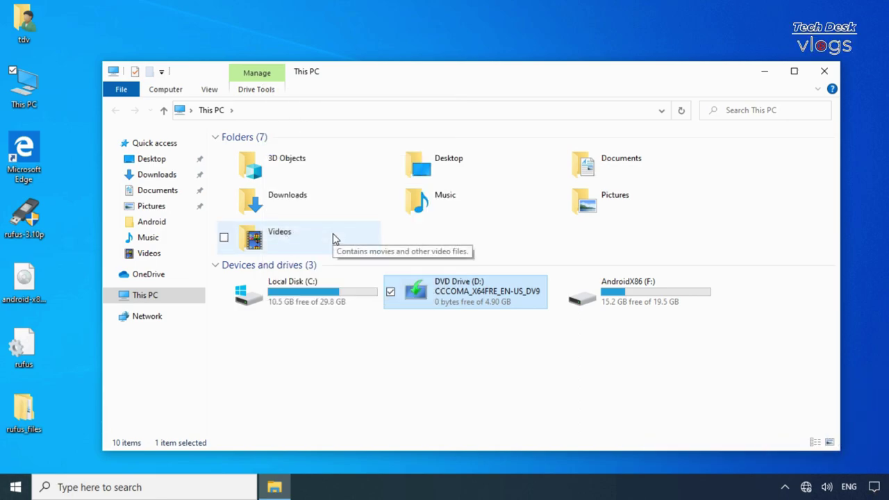
- Quick-format the AndroidX86 (F:) partition as NTFS with a 4096-byte allocation unit size
click(633, 310)
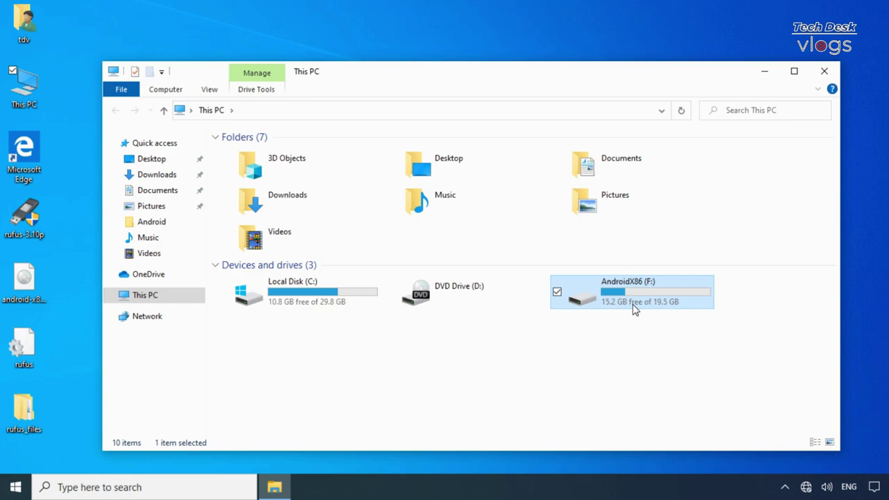
right_click(633, 310)
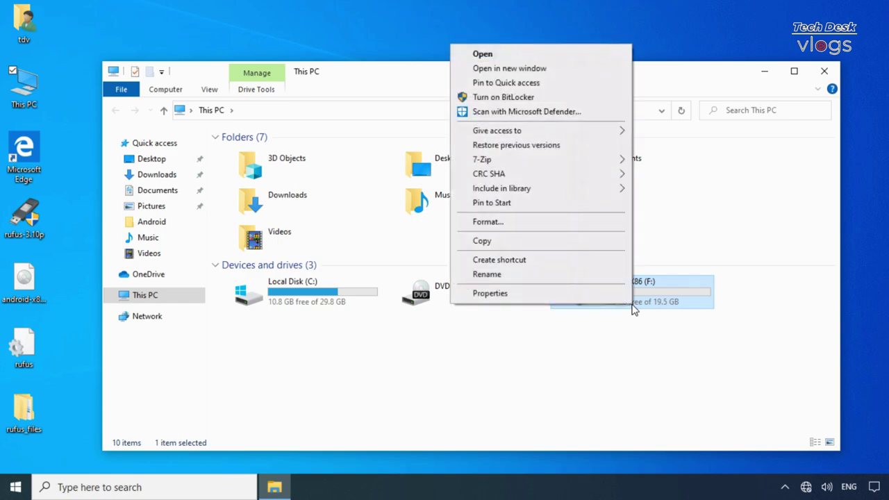
click(552, 223)
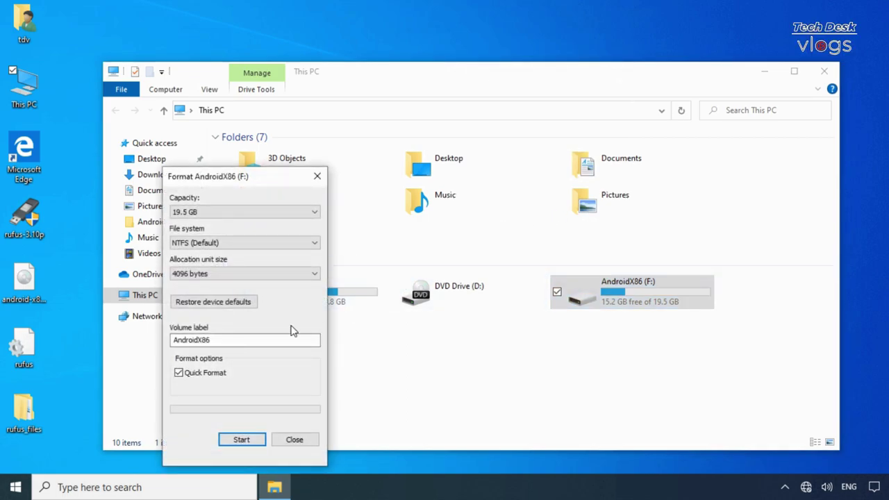
click(247, 441)
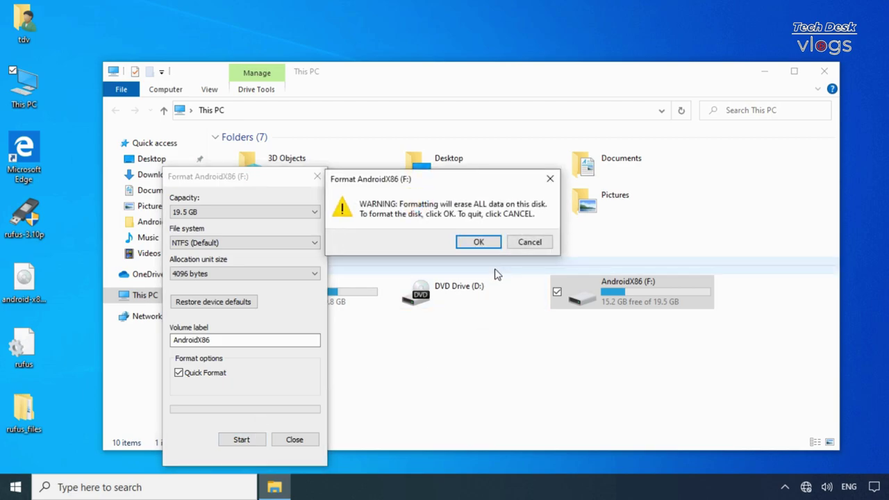
click(495, 243)
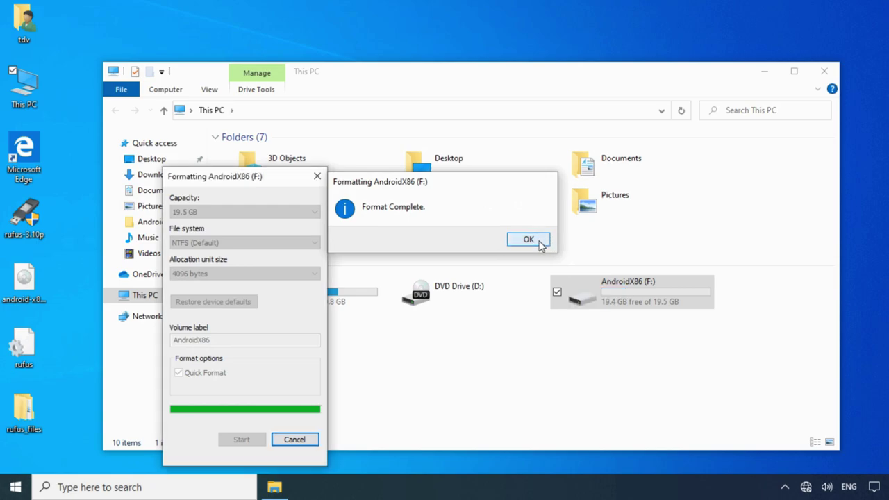
click(538, 243)
click(306, 441)
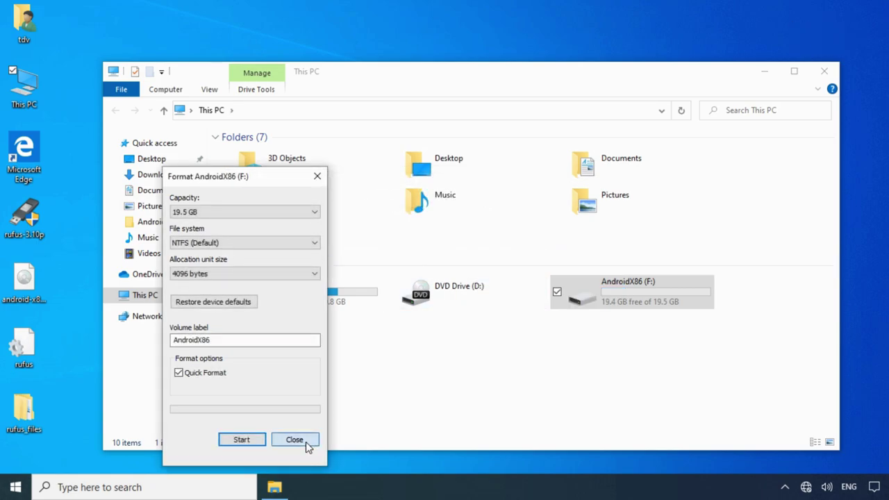
- Rename drive F: to "Local volume" with administrator permission and close the This PC window
right_click(614, 301)
click(565, 275)
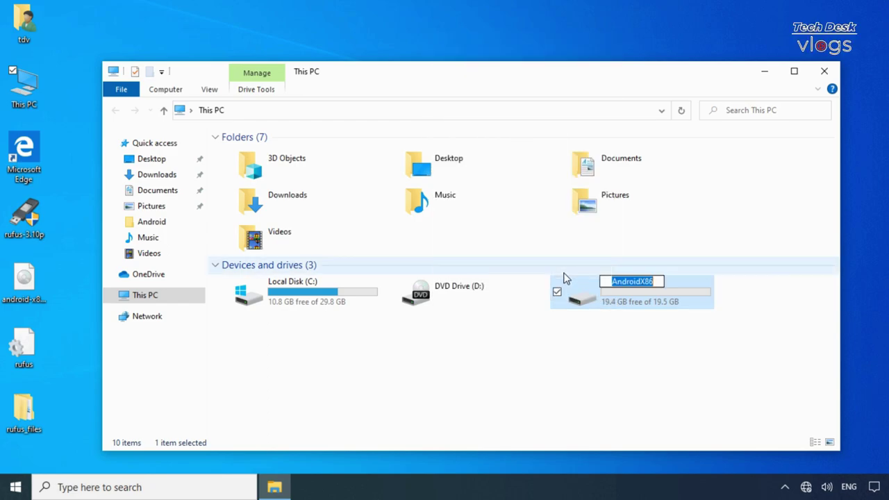
text(Loca)
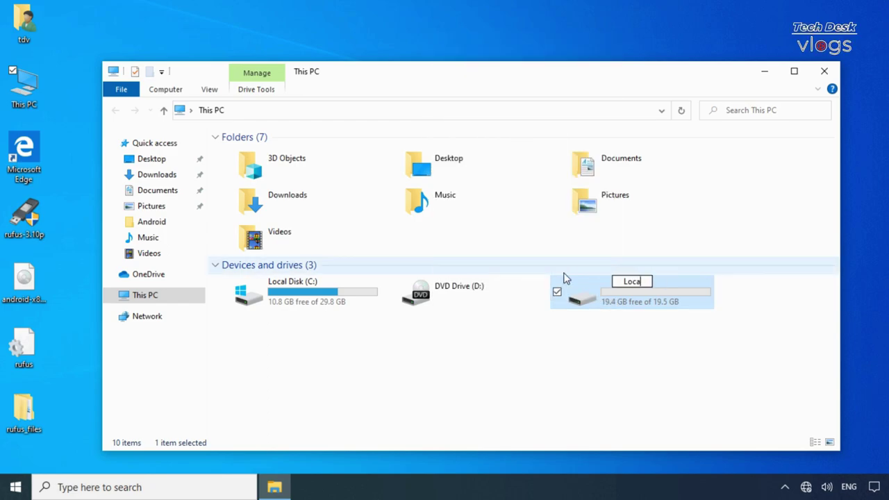
text(l volume)
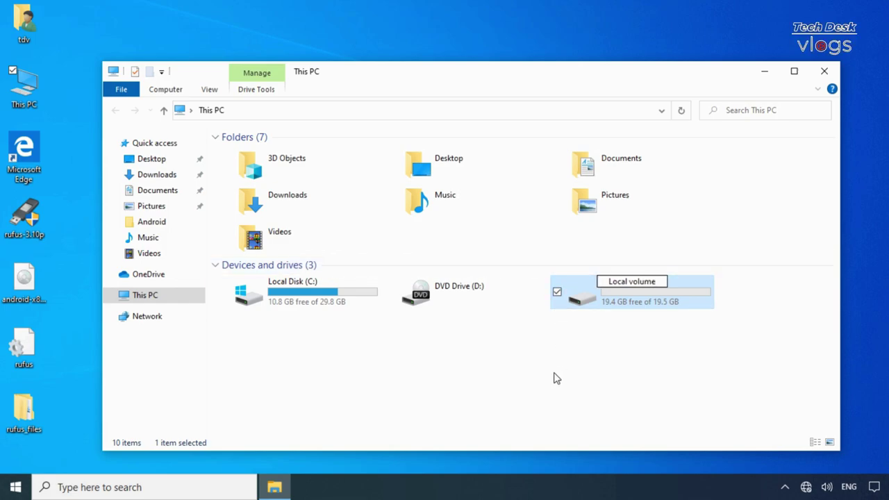
key(Return)
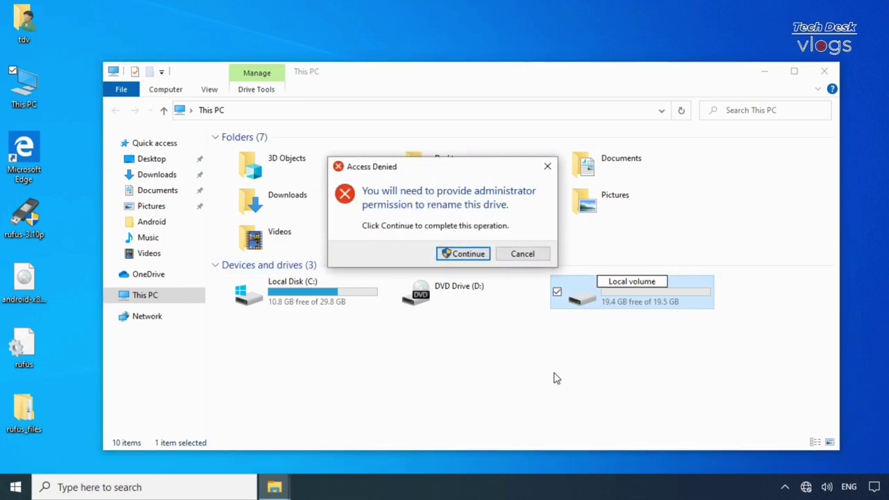
click(473, 254)
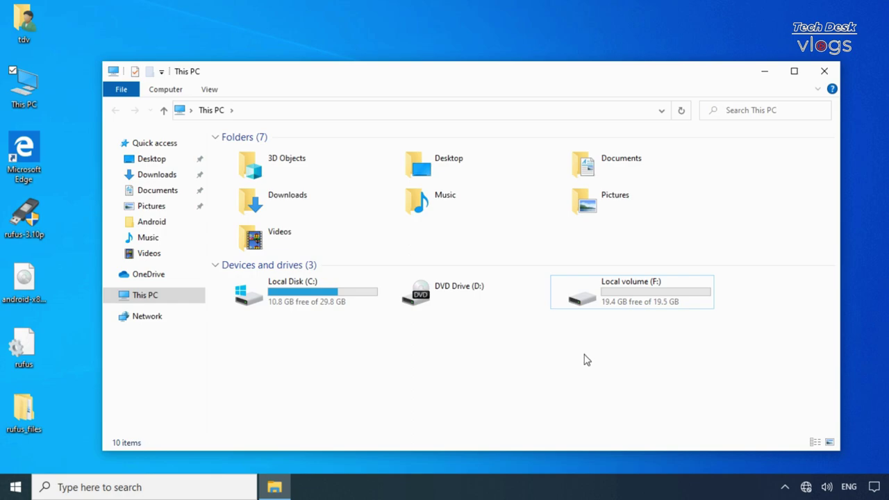
click(824, 71)
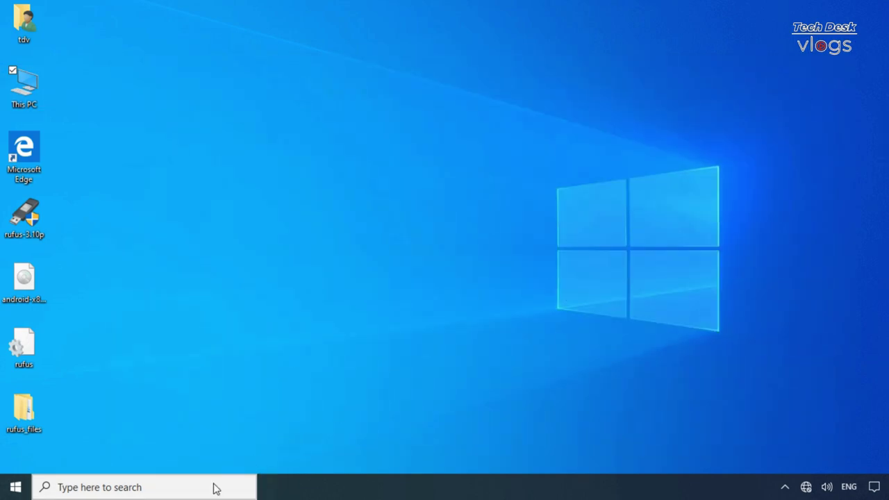
- Search for cmd and run Command Prompt as administrator
click(215, 486)
text(cmd)
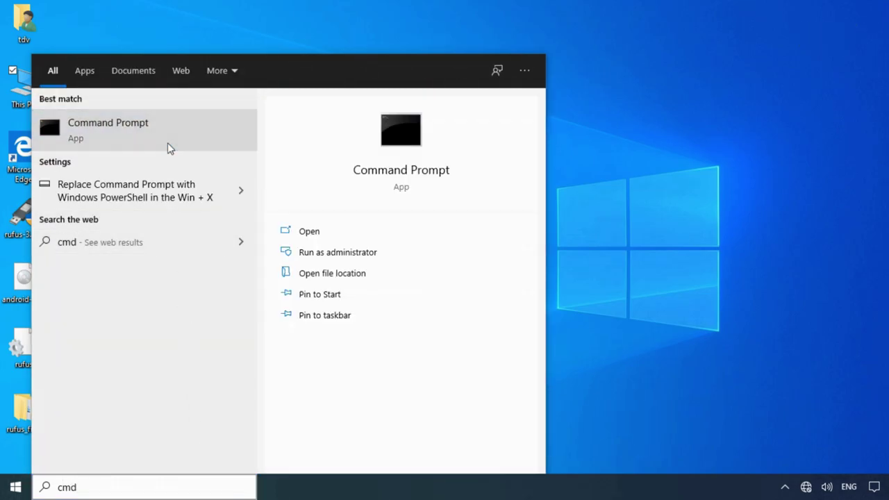
right_click(167, 143)
click(182, 155)
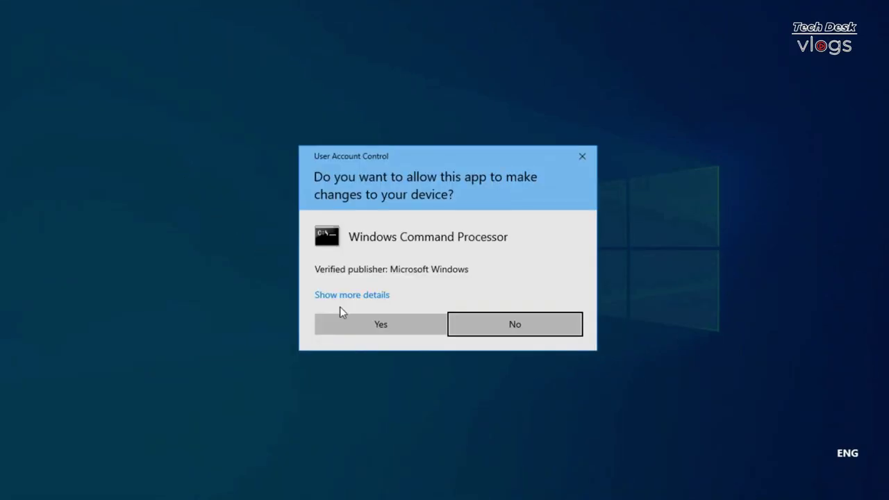
click(381, 327)
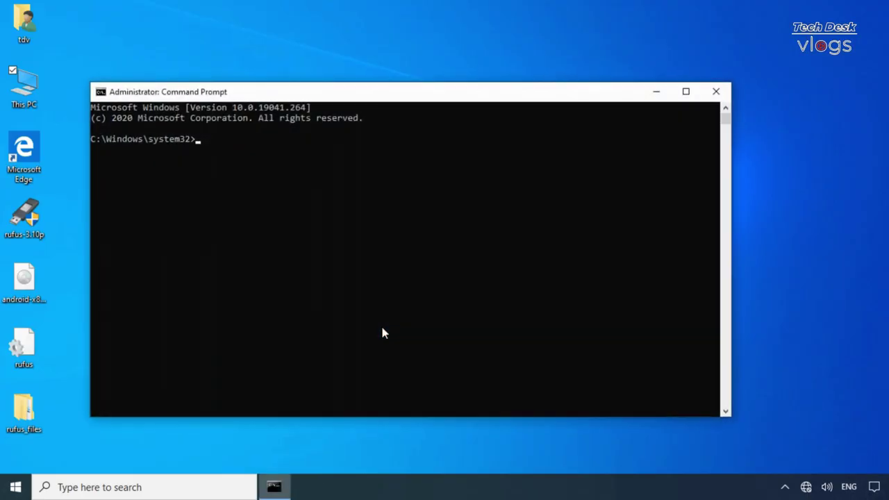
drag(292, 92, 347, 99)
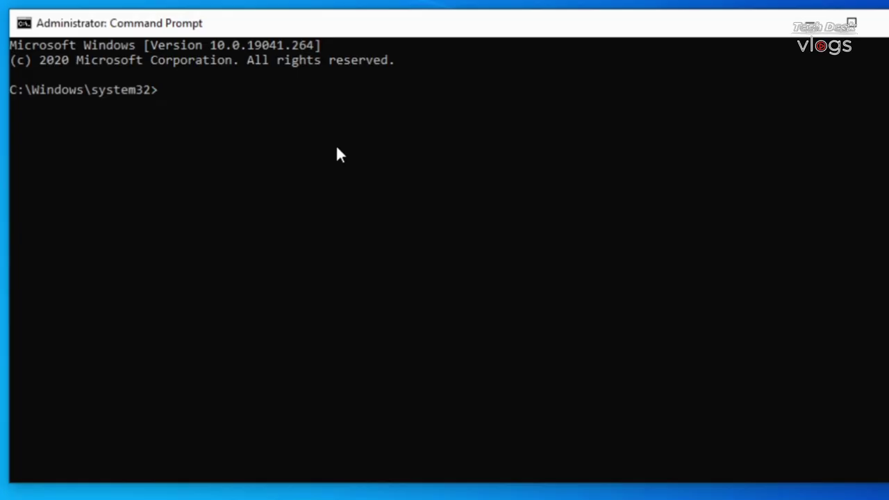
- Start diskpart and list the computer's disks with "list disk"
text(diskpart)
key(Return)
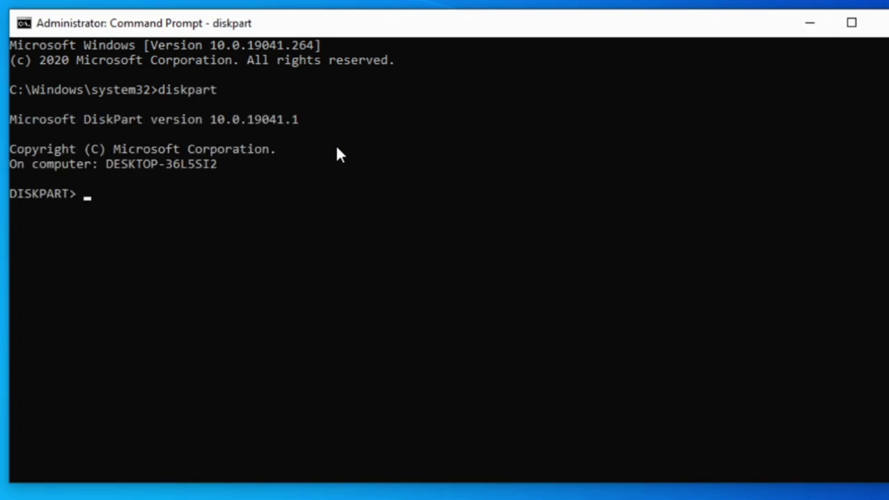
text(list disk)
key(Return)
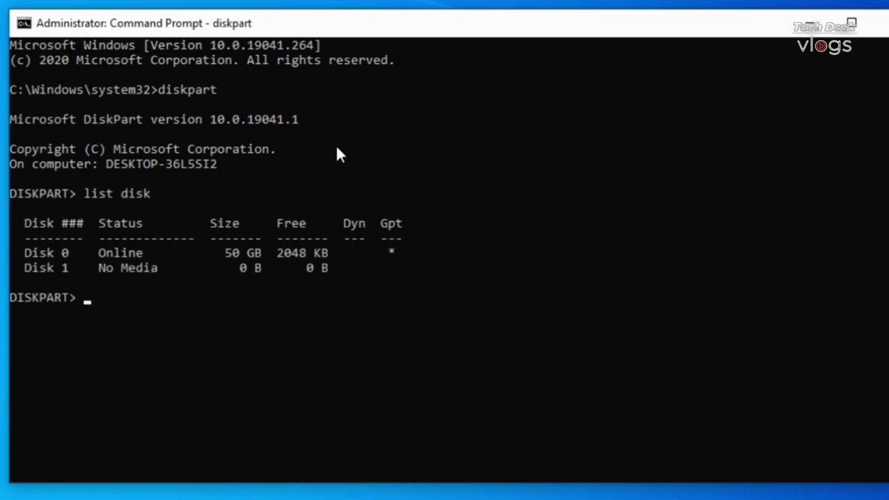
- Select disk 0 with "sel disk 0" and list its partitions with "list part"
text(sel disk 0)
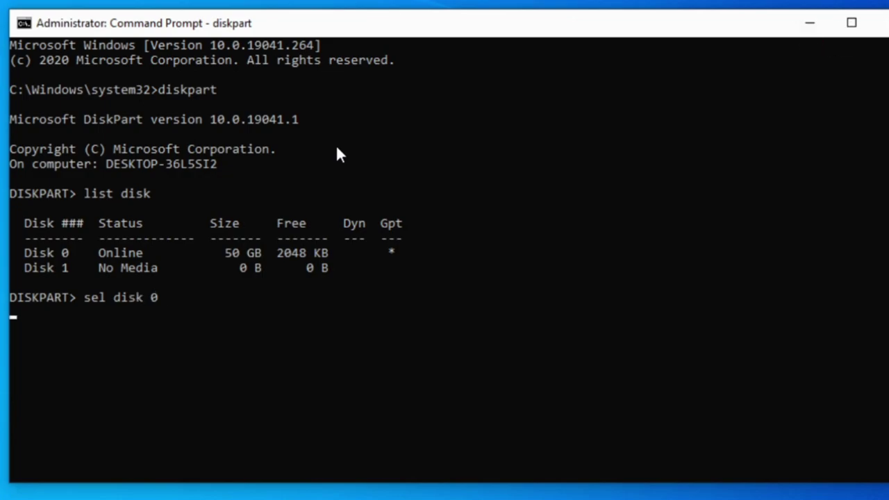
key(Return)
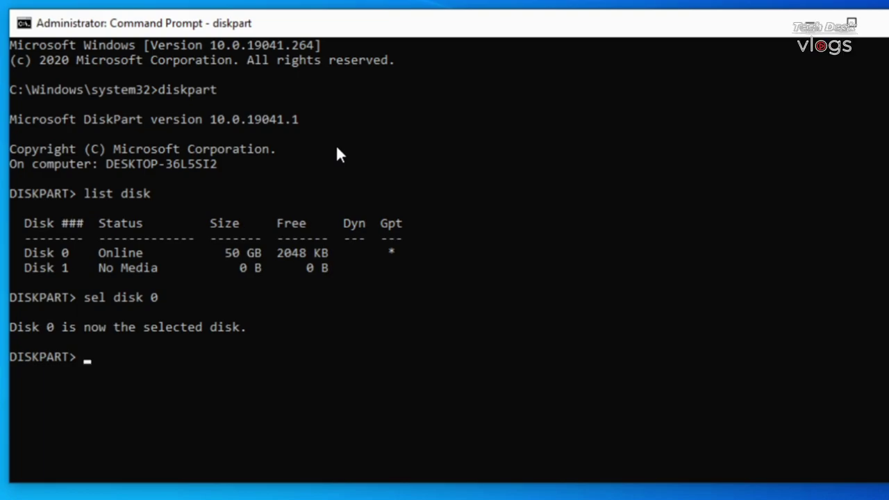
text(list )
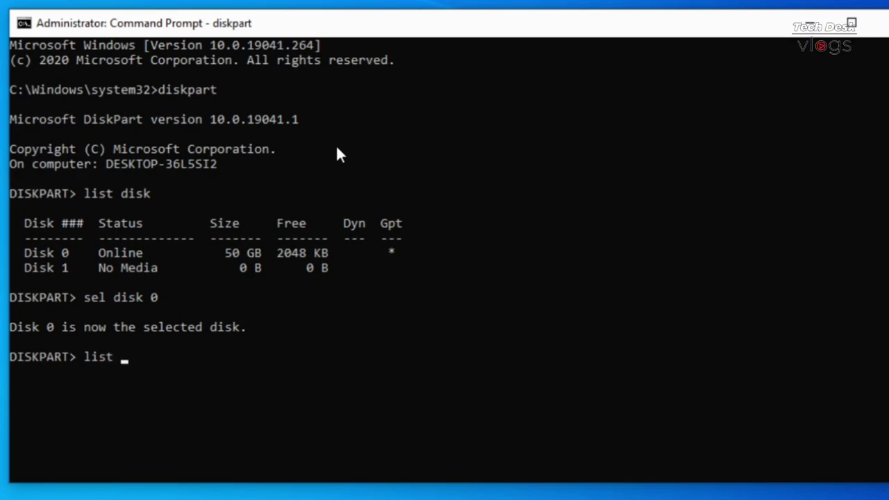
text(part)
key(Return)
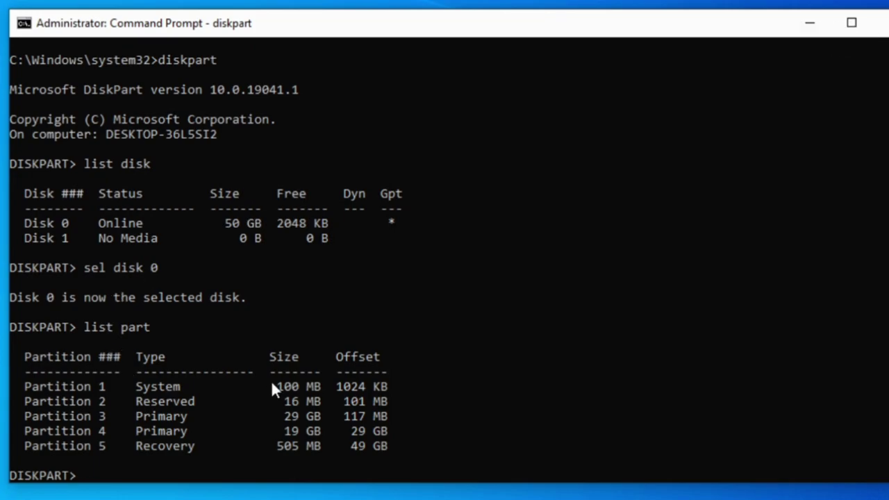
- Identify the 100 MB System partition and select it with "sel part 1"
drag(327, 387, 139, 390)
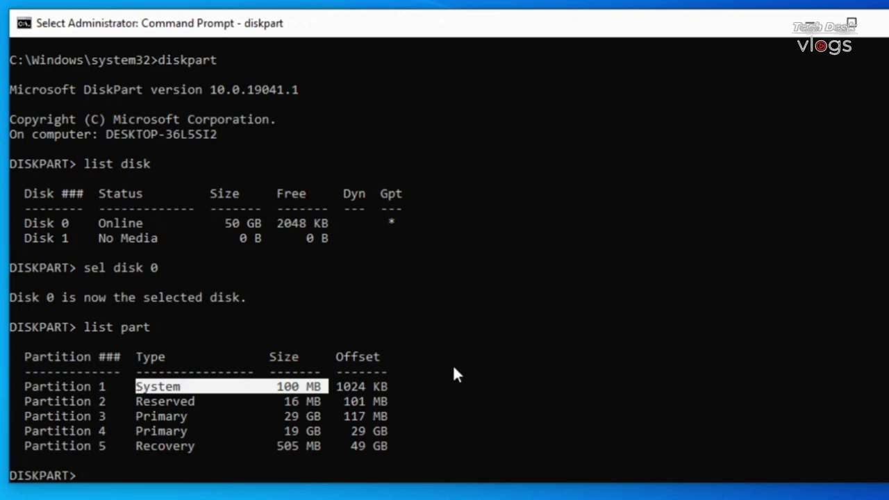
text(sel)
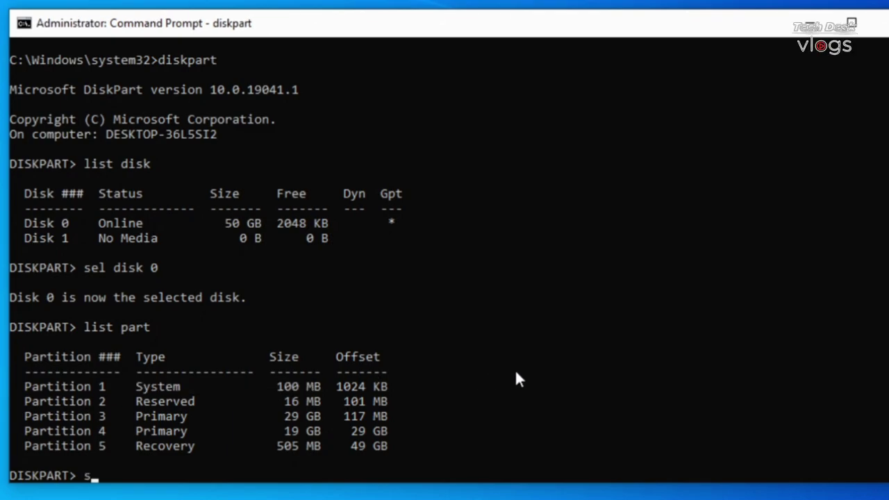
text( part 1)
key(Return)
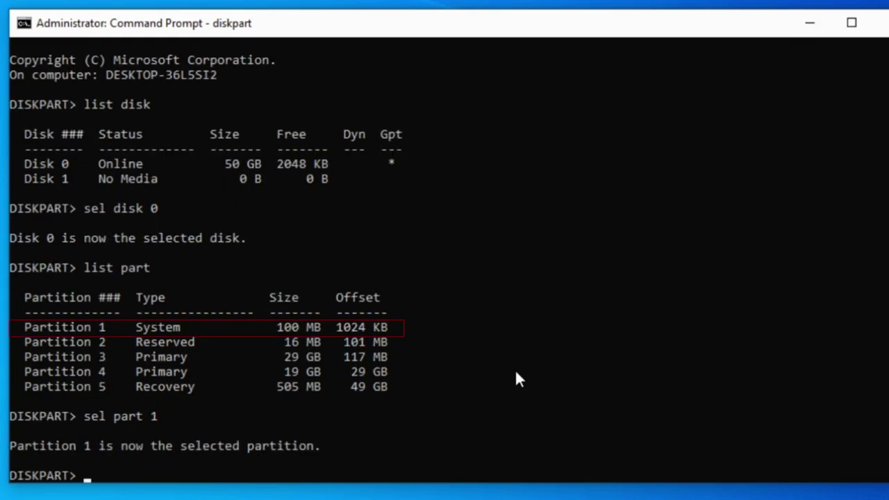
- List the partitions again with "list part" to check which one is selected
text(li)
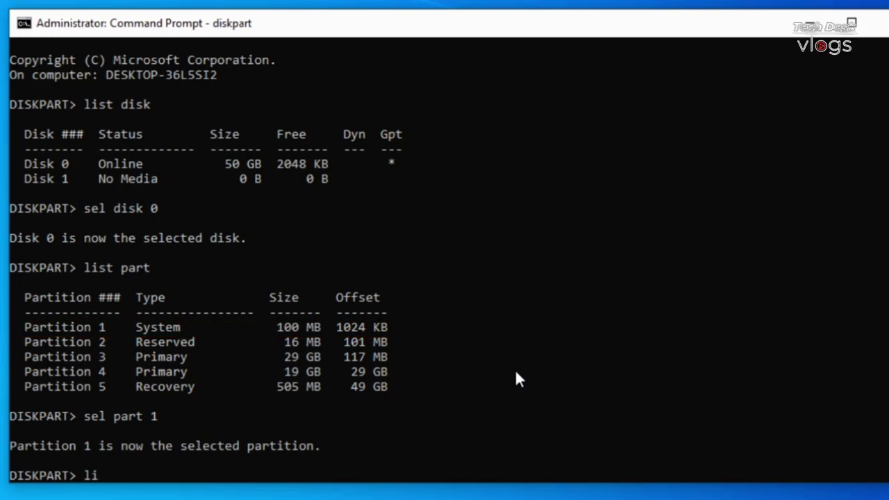
text(st part)
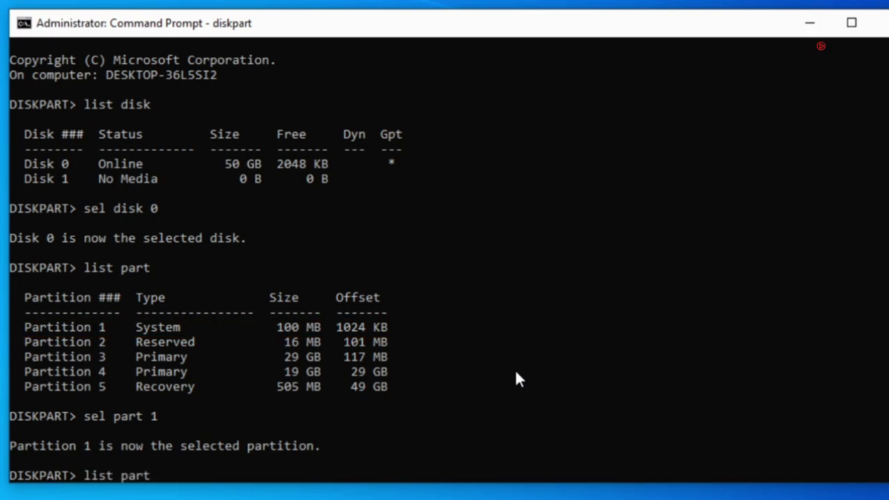
key(Return)
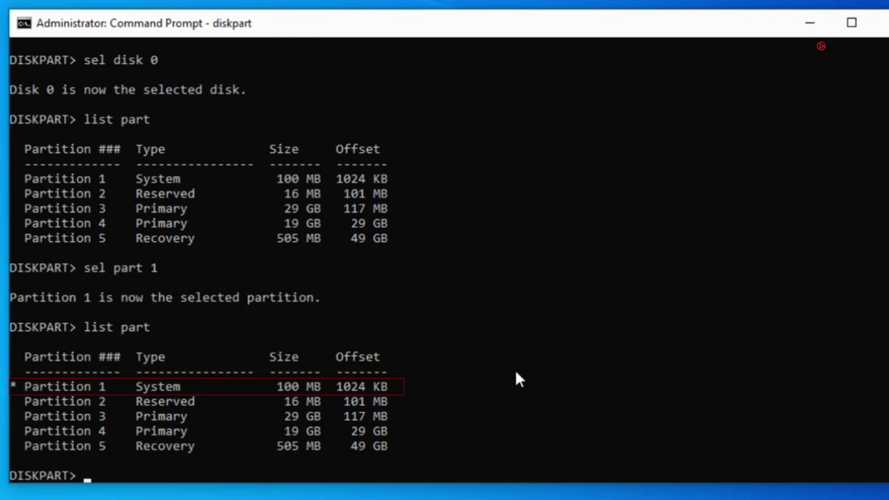
- Assign drive letter X to the selected System partition with "assign letter=x"
text(a)
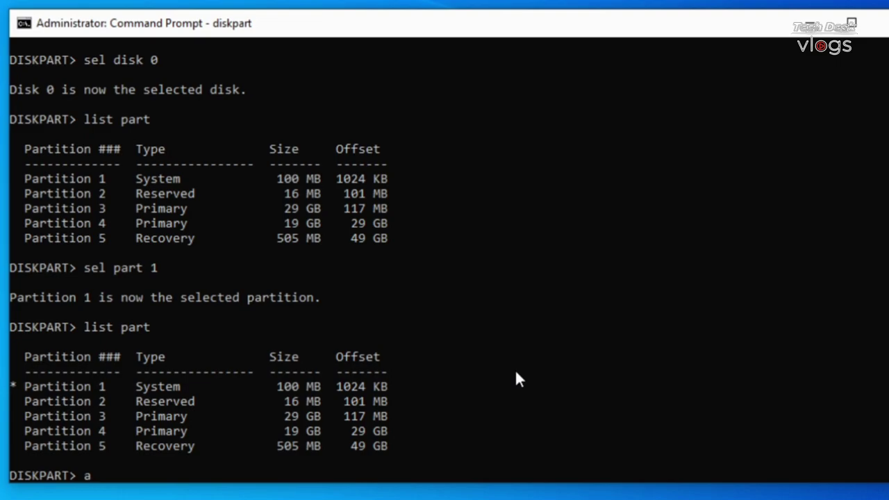
text(ssign letter)
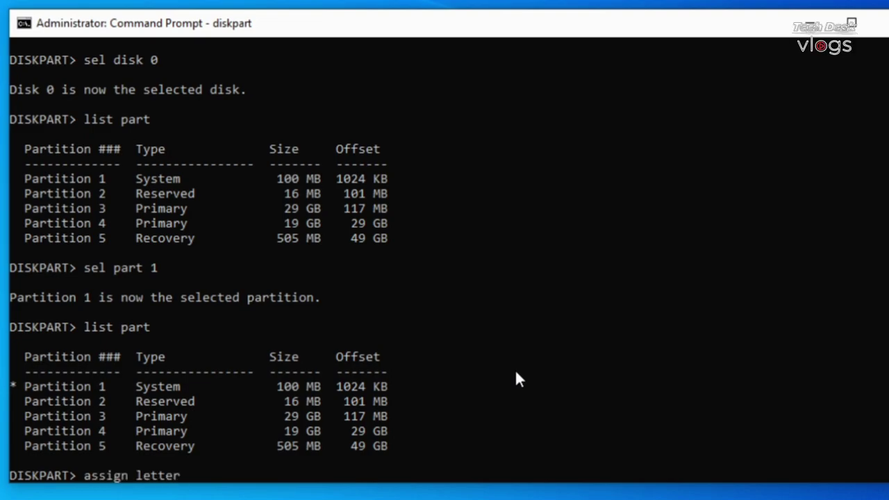
text(=x)
key(Return)
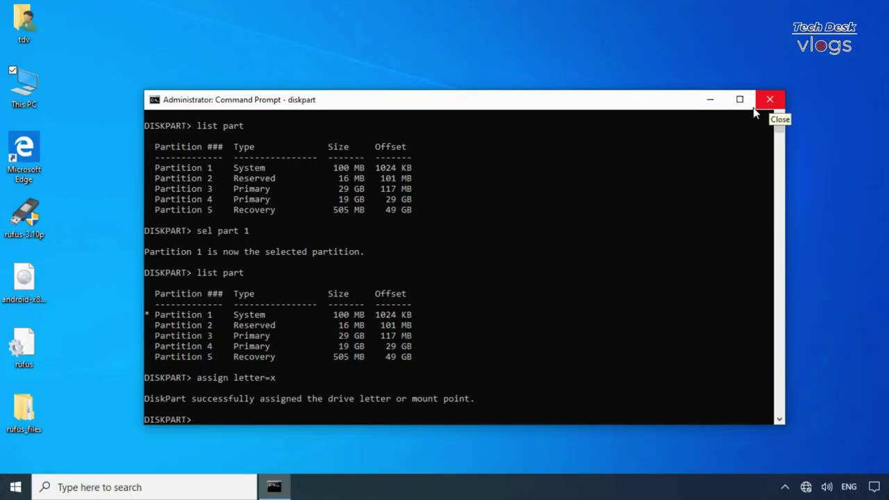
- Try to open Local Disk (X:) from This PC, requesting permanent access to it
click(34, 101)
double_click(34, 100)
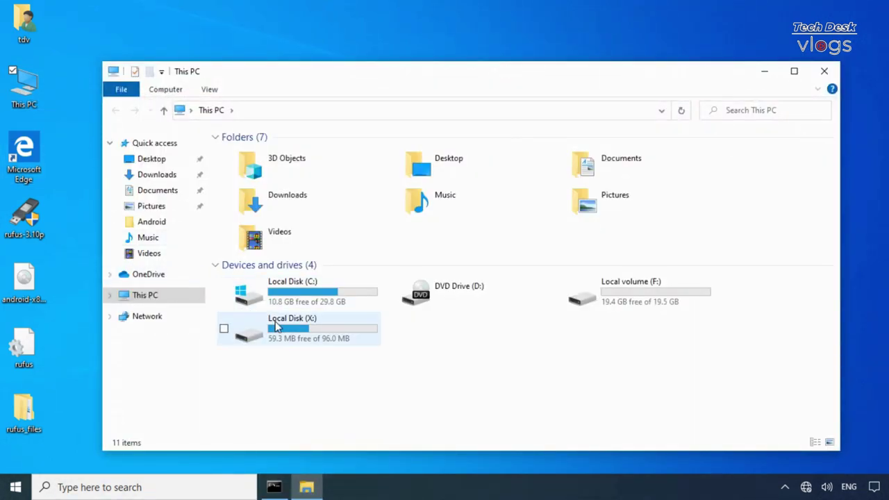
click(340, 335)
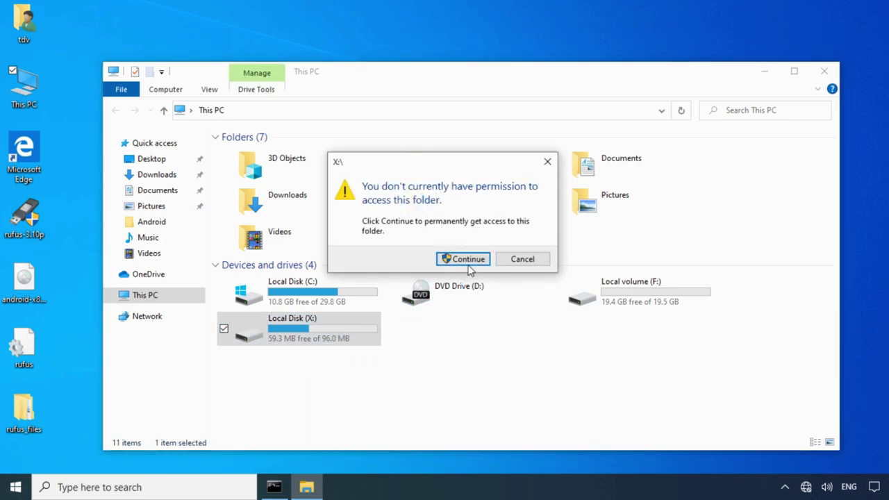
click(468, 261)
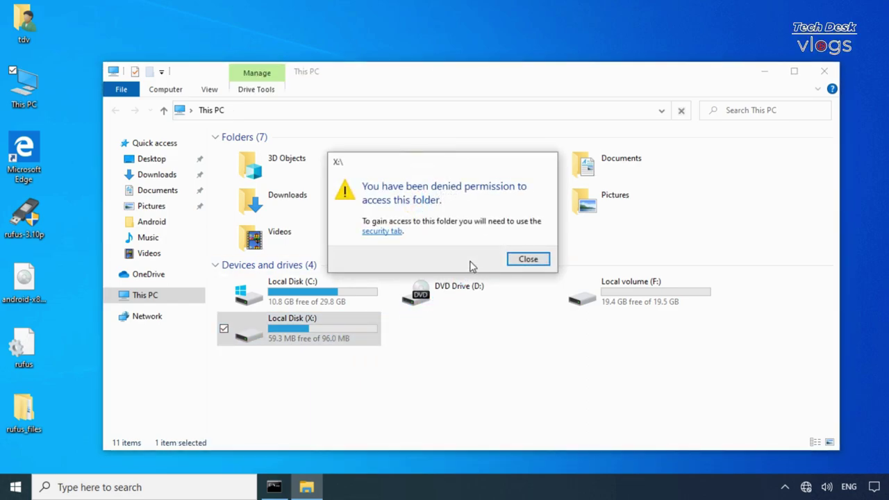
click(526, 260)
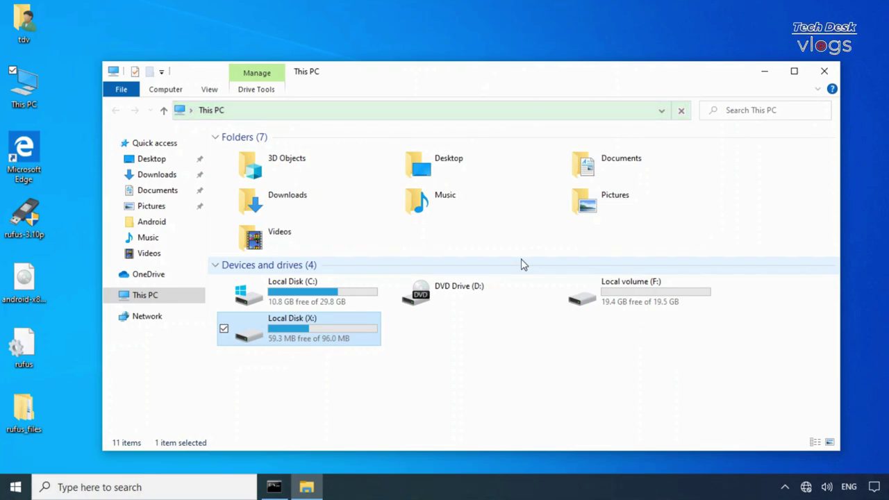
- Search for taskmgr and run Task Manager as administrator
click(236, 487)
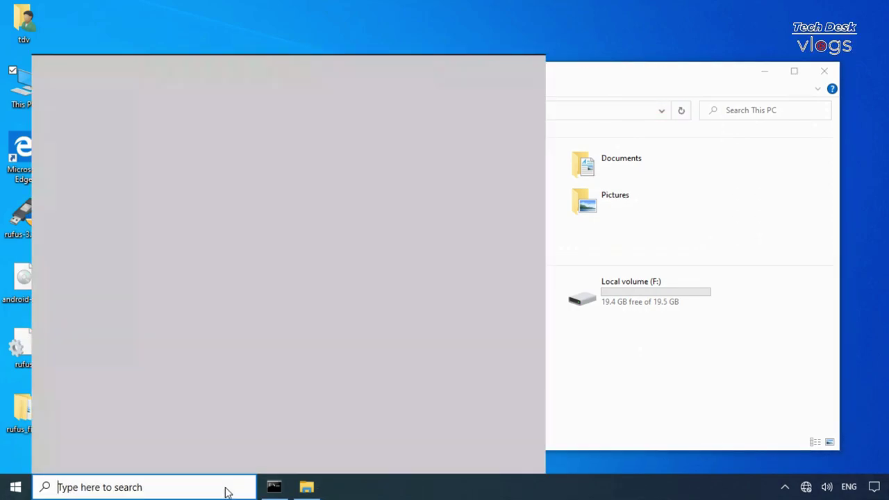
text(taskm)
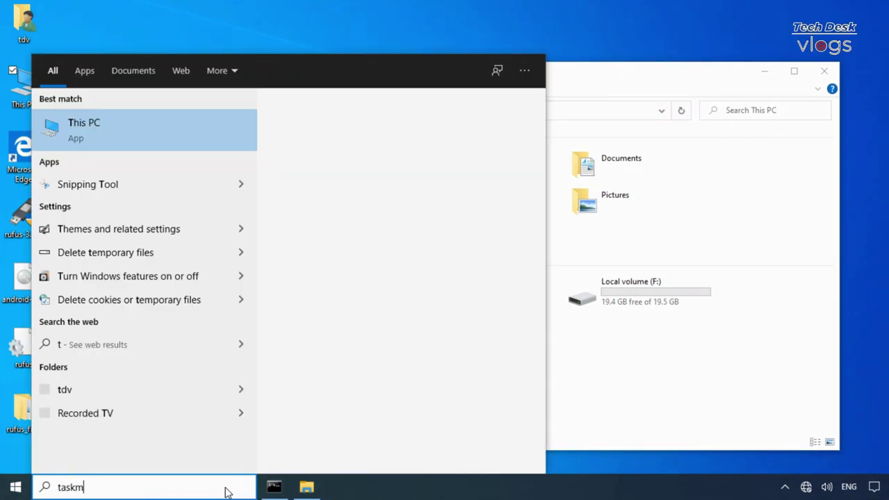
text(gr)
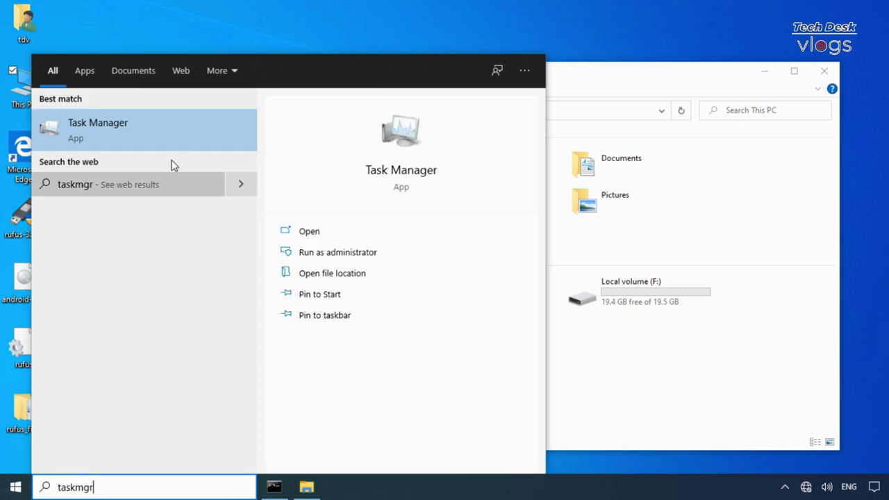
right_click(175, 141)
click(195, 153)
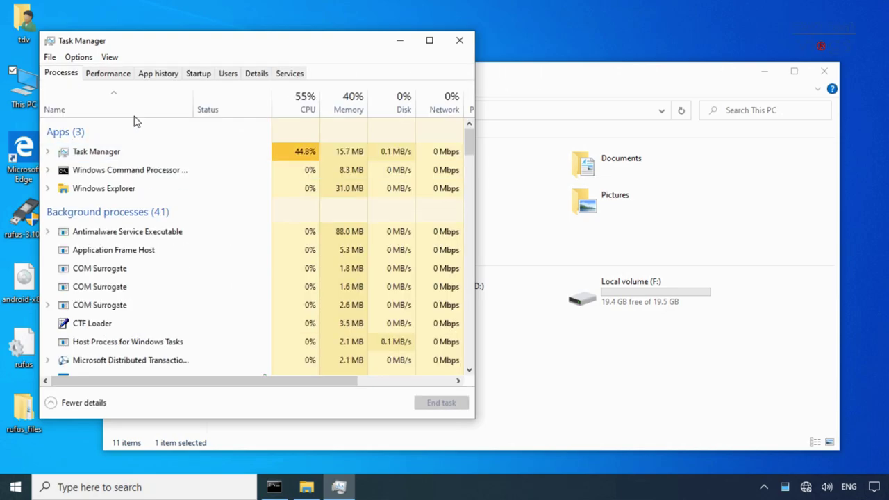
- Start creating a new task in Task Manager and open its file browser
click(50, 58)
mouse_move(66, 59)
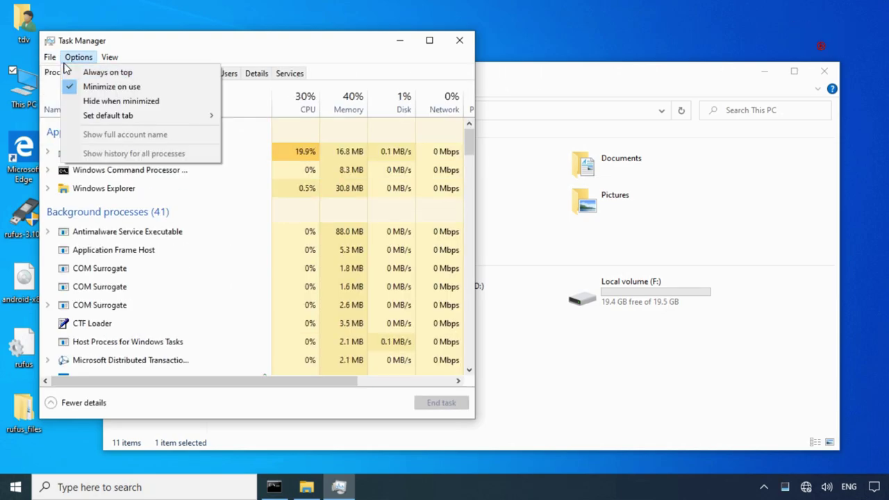
click(50, 72)
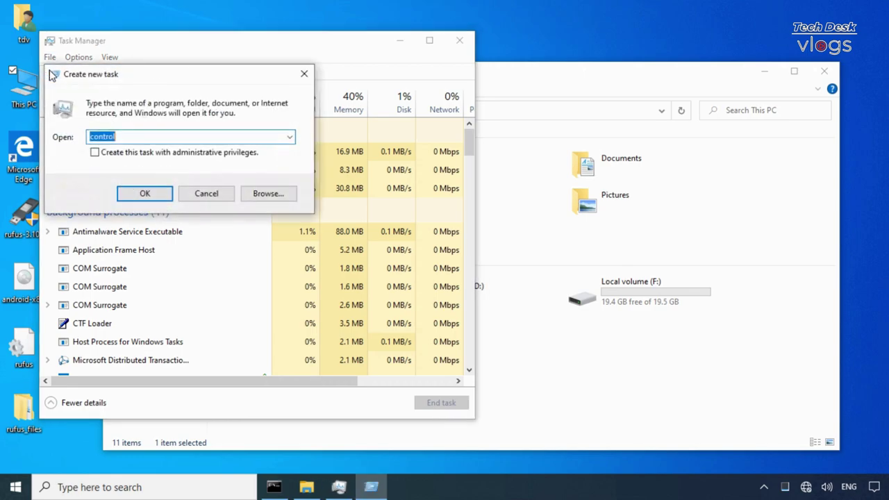
click(256, 195)
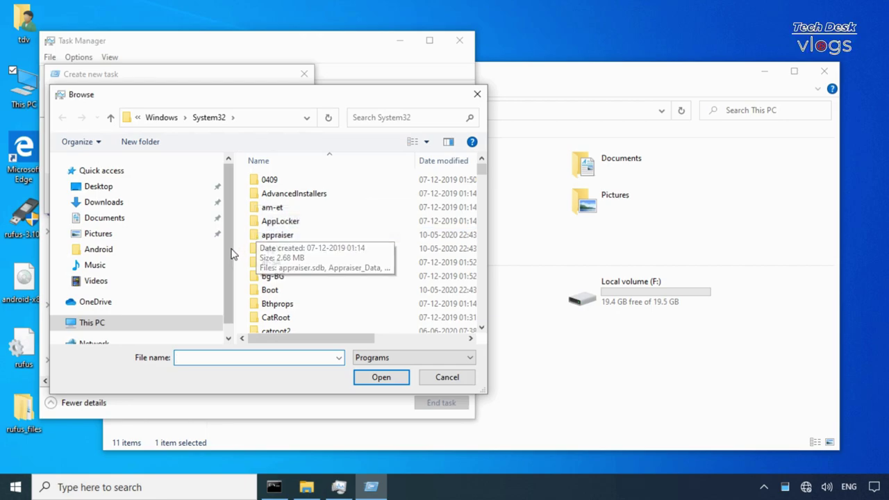
- Browse to the EFI folder on Local Disk (X:) through This PC
drag(227, 245, 225, 263)
click(125, 298)
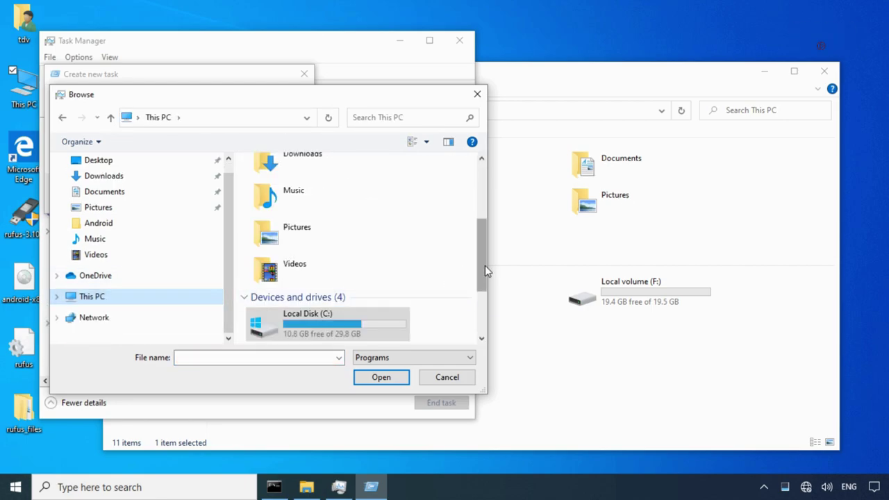
drag(484, 267, 479, 305)
click(375, 334)
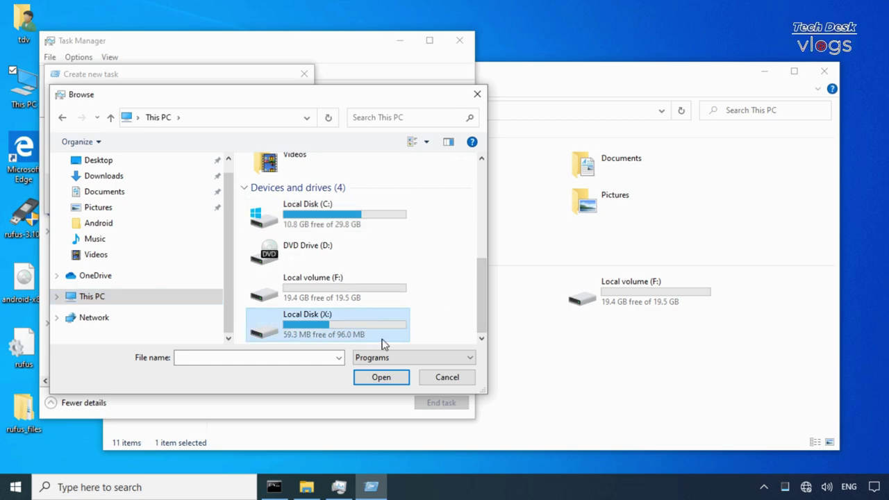
click(400, 378)
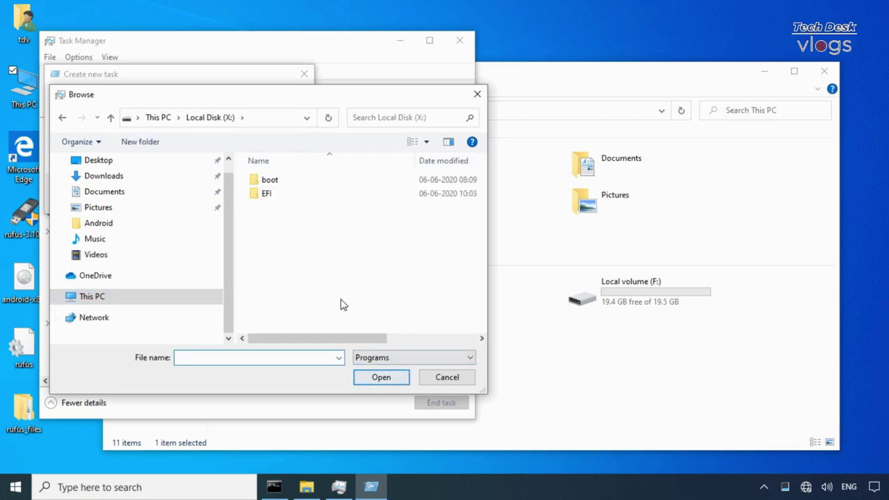
double_click(290, 196)
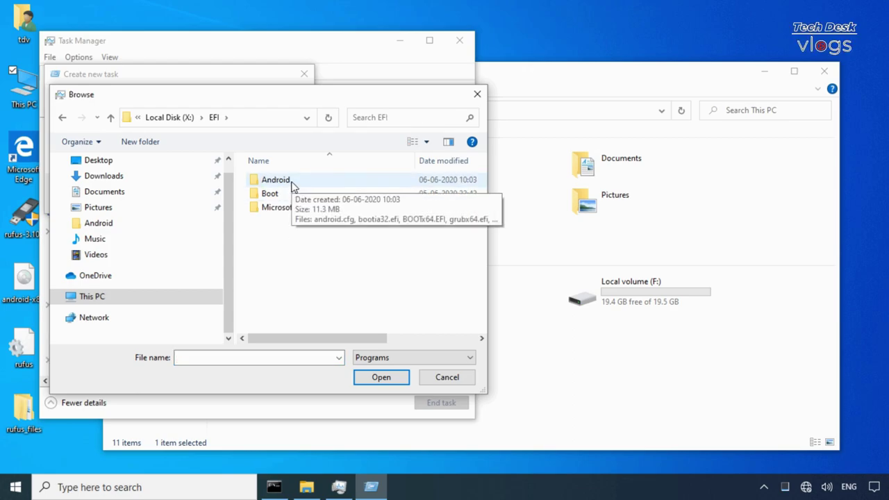
- Permanently delete the Android folder inside the EFI folder
click(334, 183)
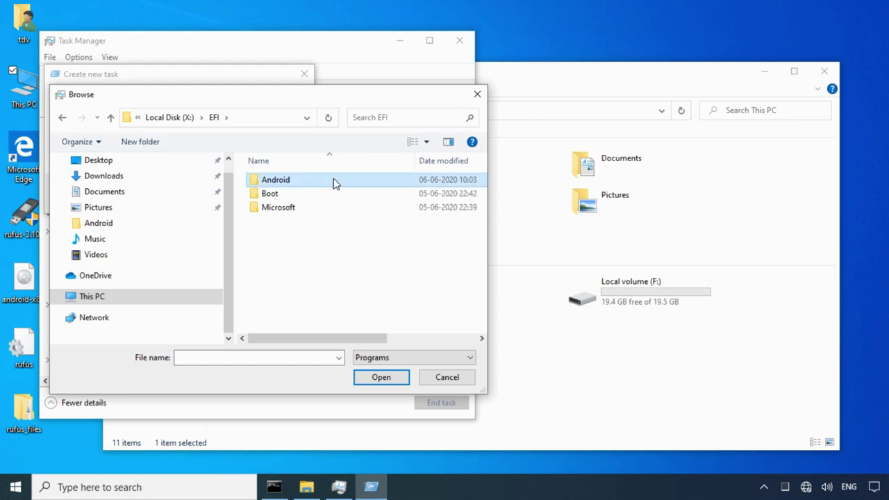
key(Delete)
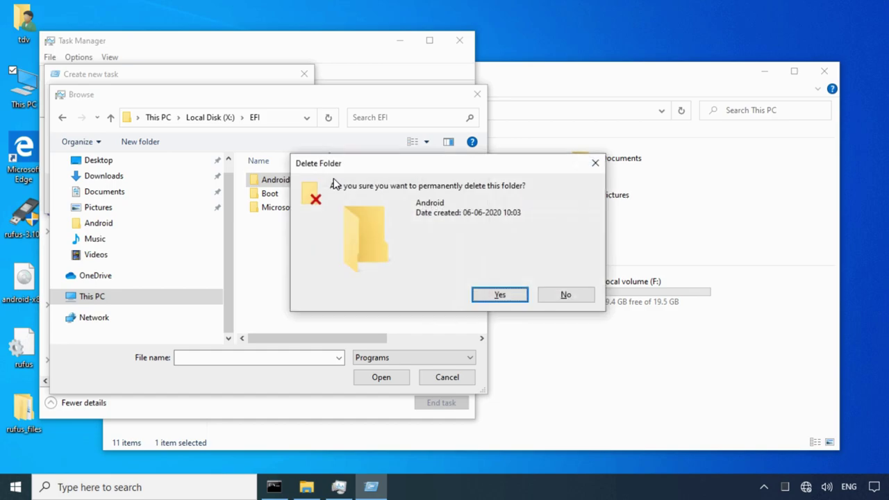
key(Return)
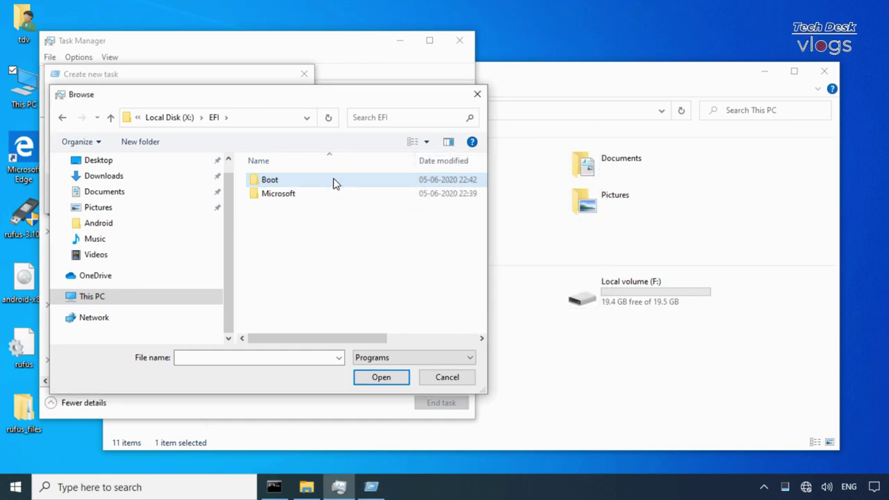
- Cancel the file browser and the new task, and close Task Manager and the This PC window
click(447, 378)
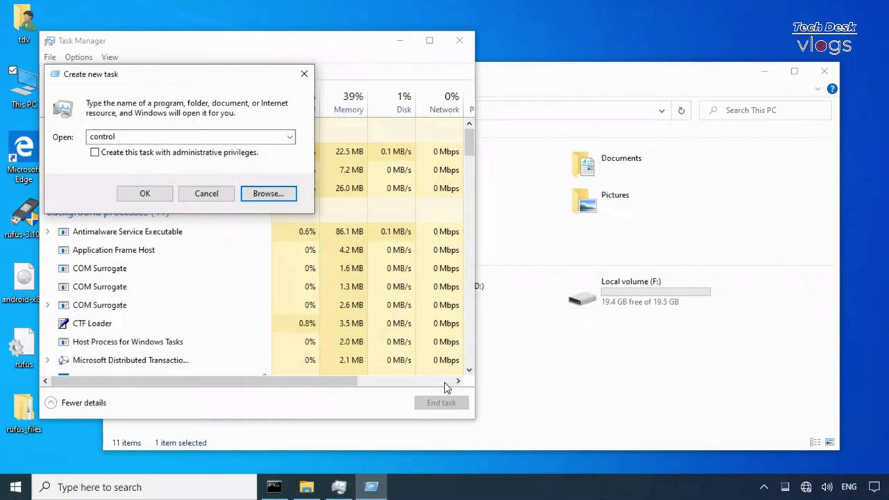
click(221, 197)
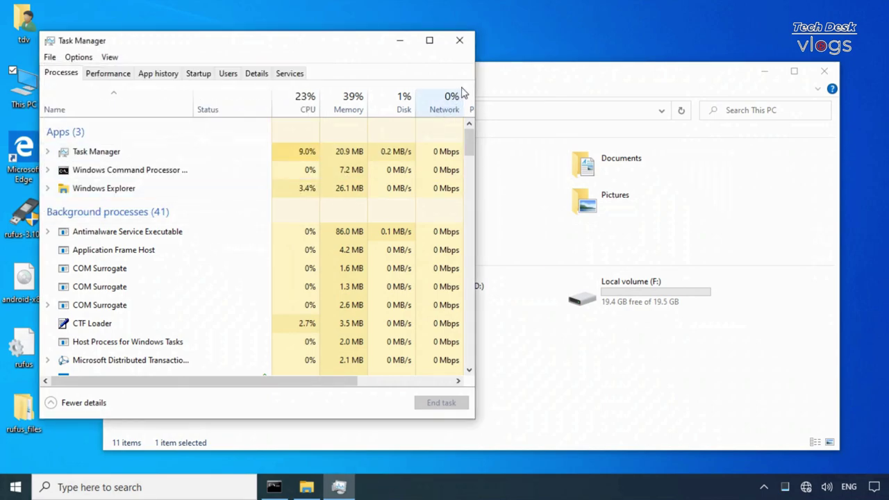
click(461, 43)
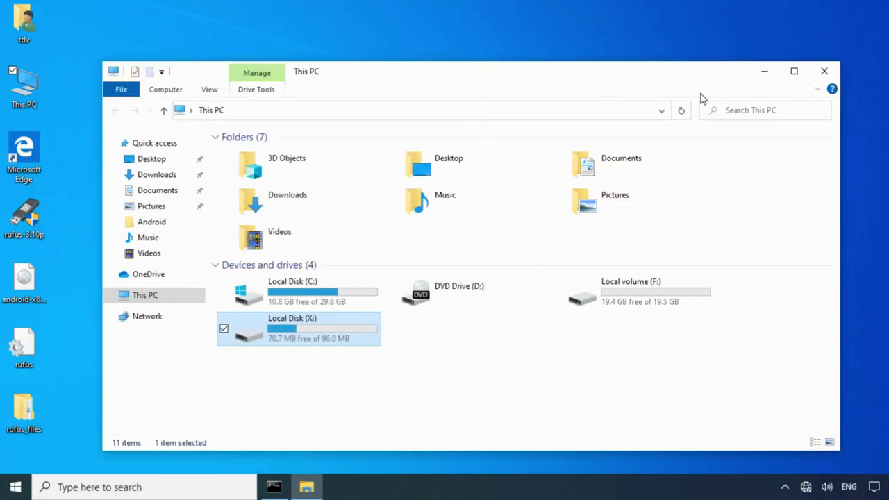
click(817, 75)
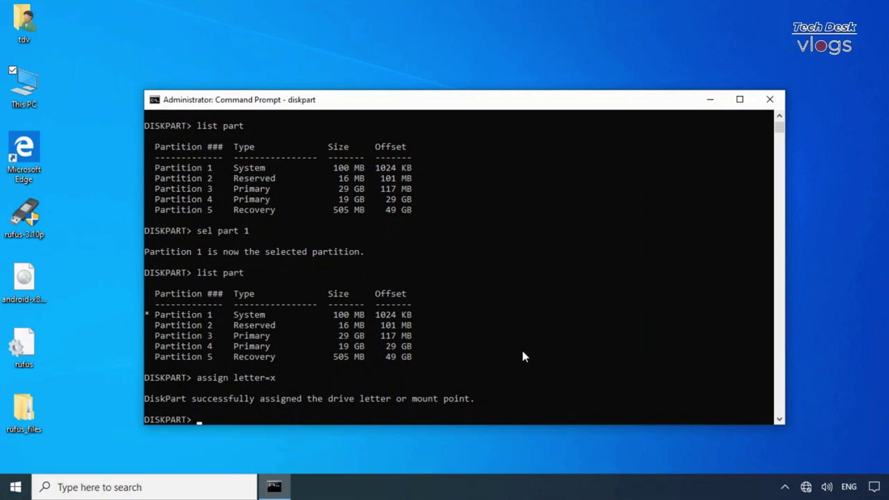
- Leave DiskPart and close Command Prompt, entering "exit" for each
text(xit)
key(Return)
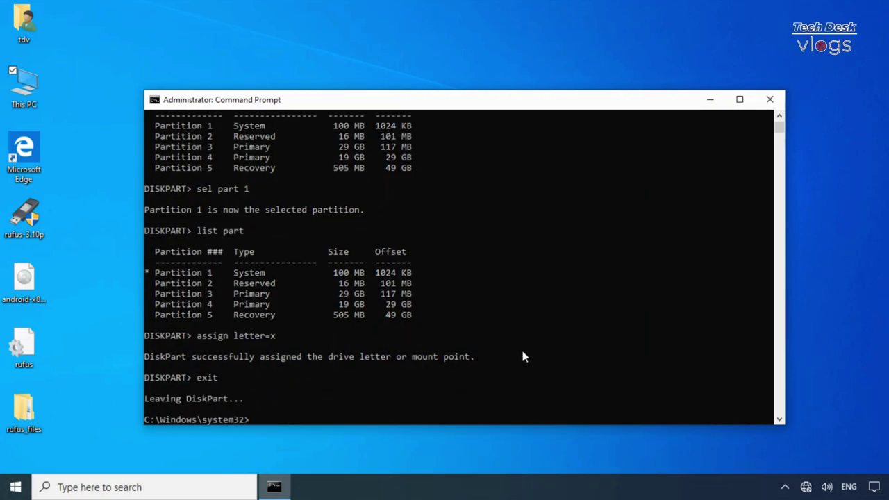
text(exit)
key(Return)
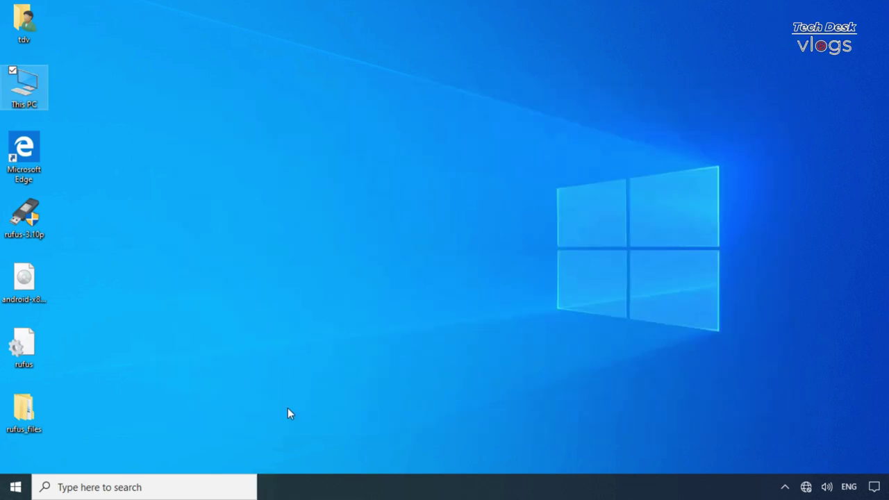
- Restart the computer
click(15, 486)
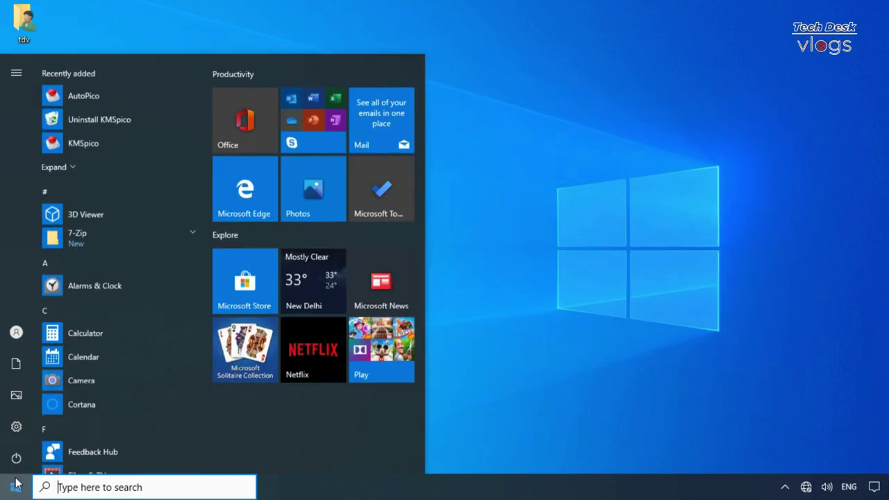
click(18, 463)
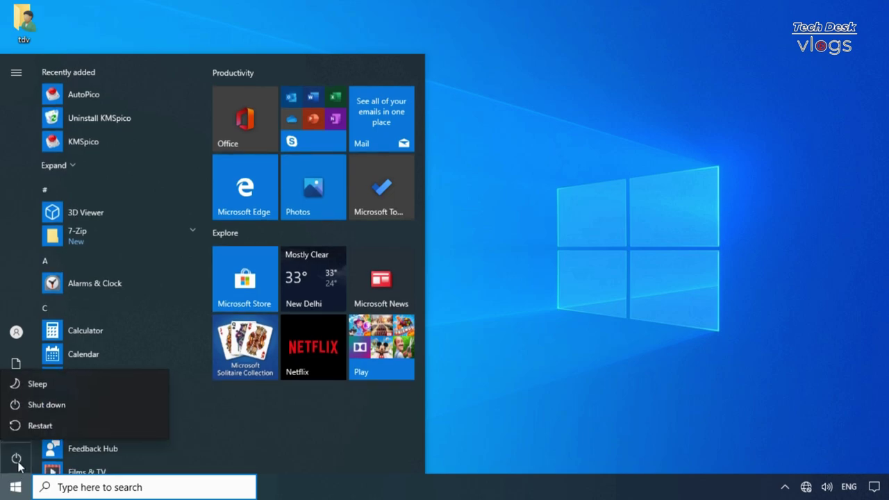
click(58, 432)
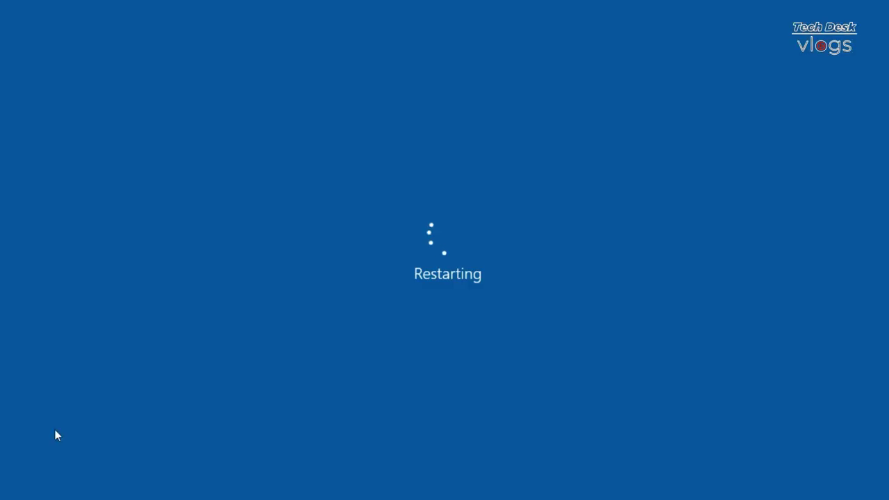